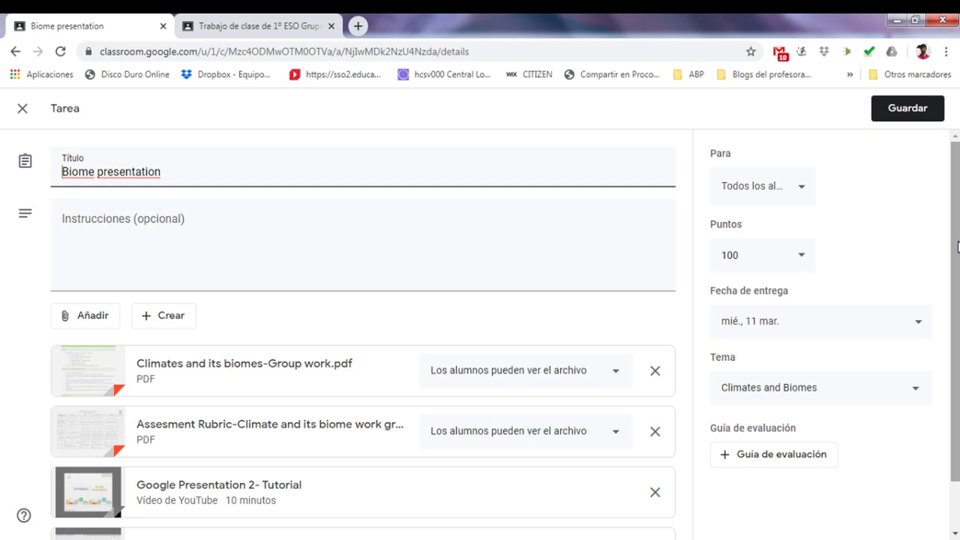
# Look over the Biome presentation assignment and consult the existing rubric PDF open in the class work tab
pyautogui.moveTo(957, 247); pyautogui.dragTo(957, 248)
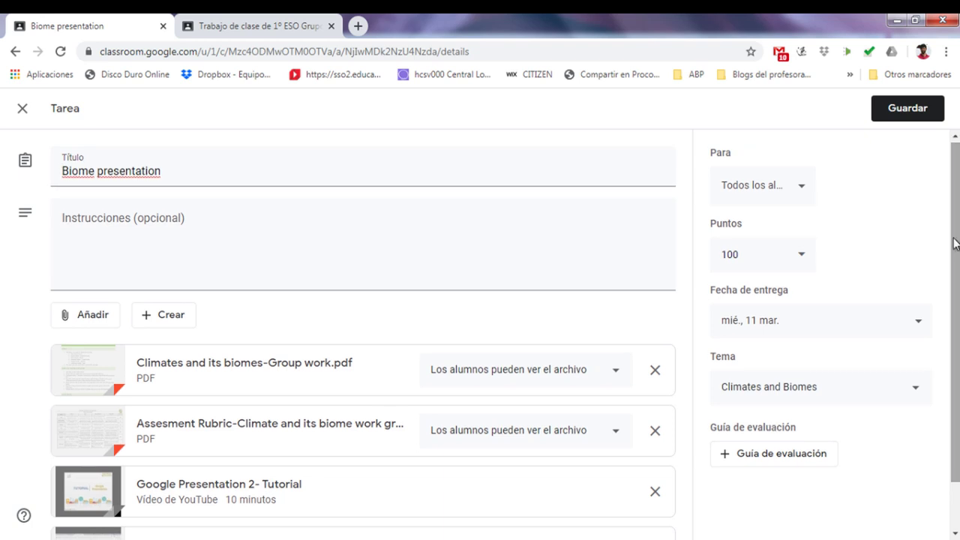
pyautogui.click(265, 21)
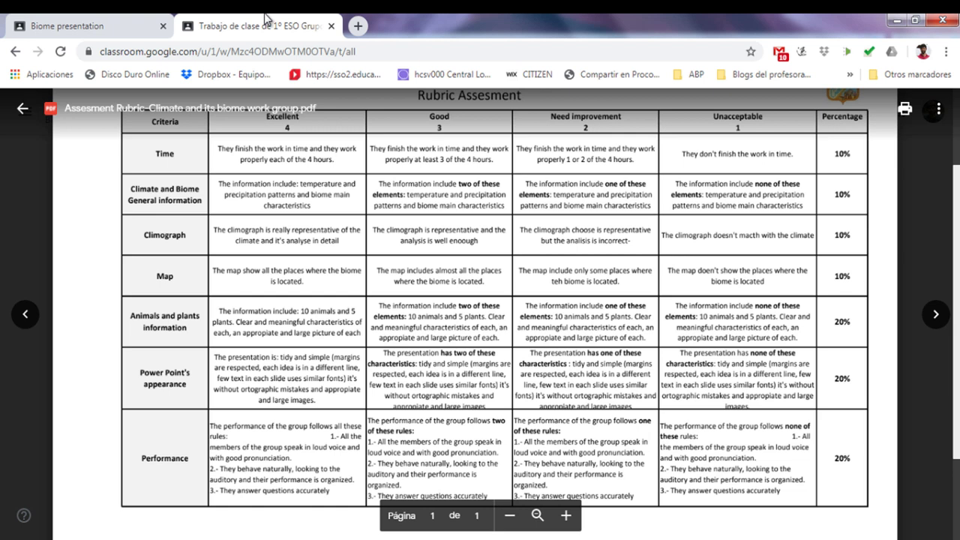
pyautogui.click(99, 18)
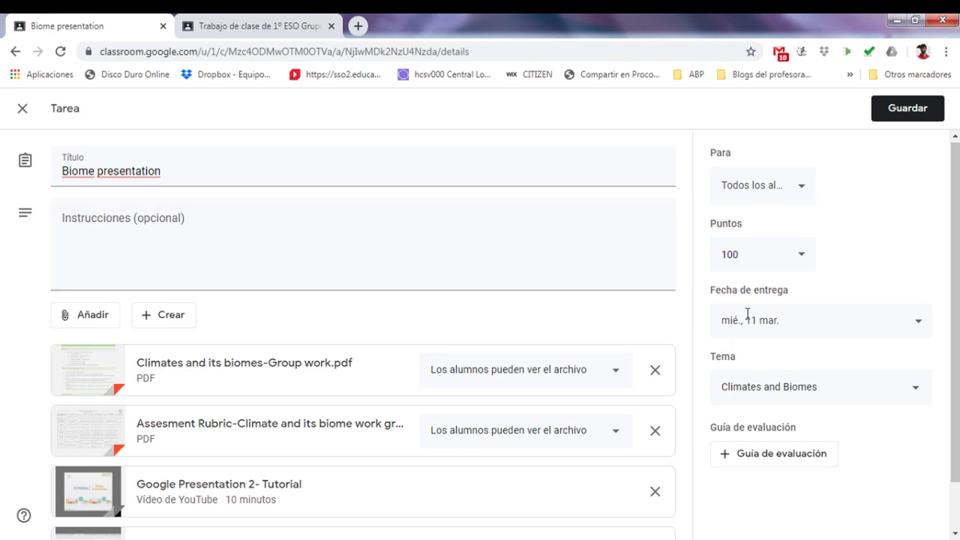
pyautogui.scroll(-1, 954, 375)
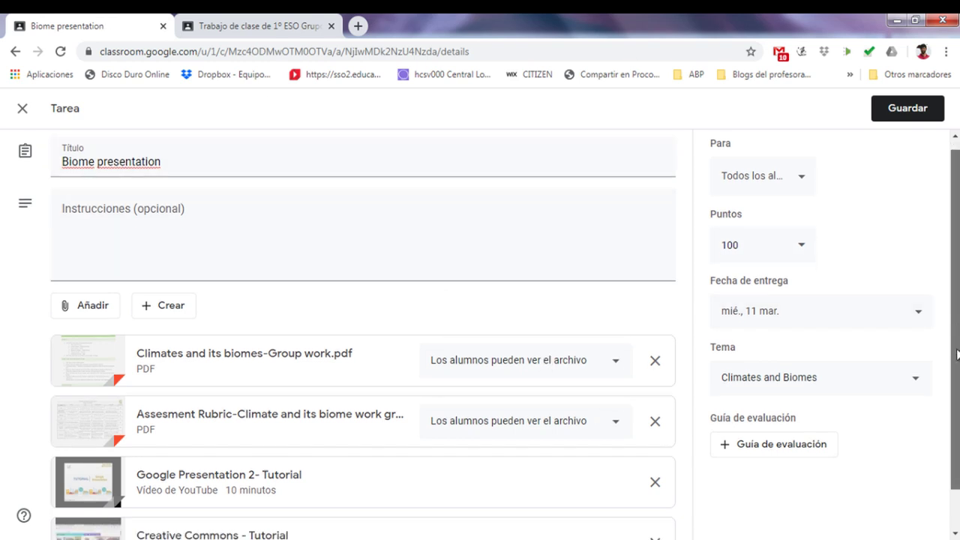
pyautogui.scroll(1, 954, 375)
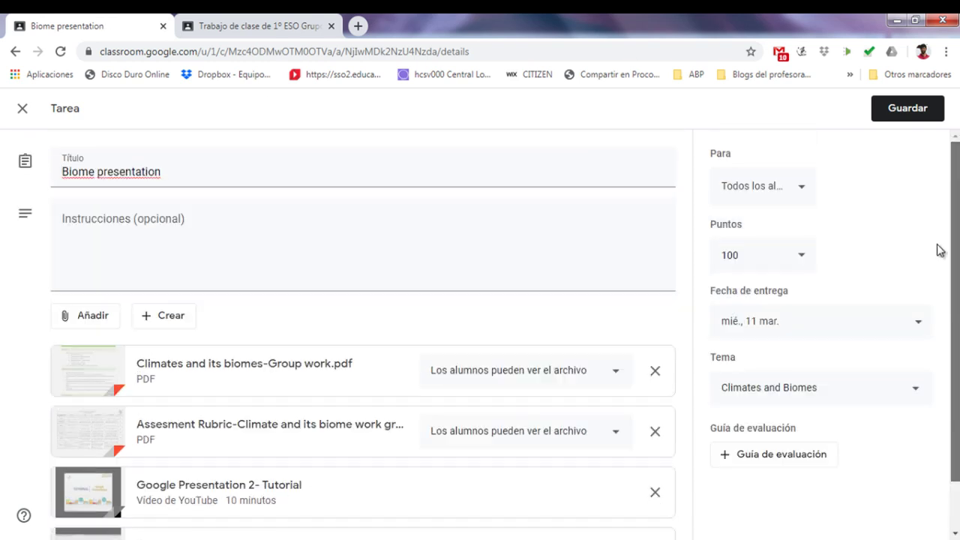
# Create a new rubric for the Biome presentation assignment and go through the first criterion's title, description and level fields
pyautogui.click(767, 465)
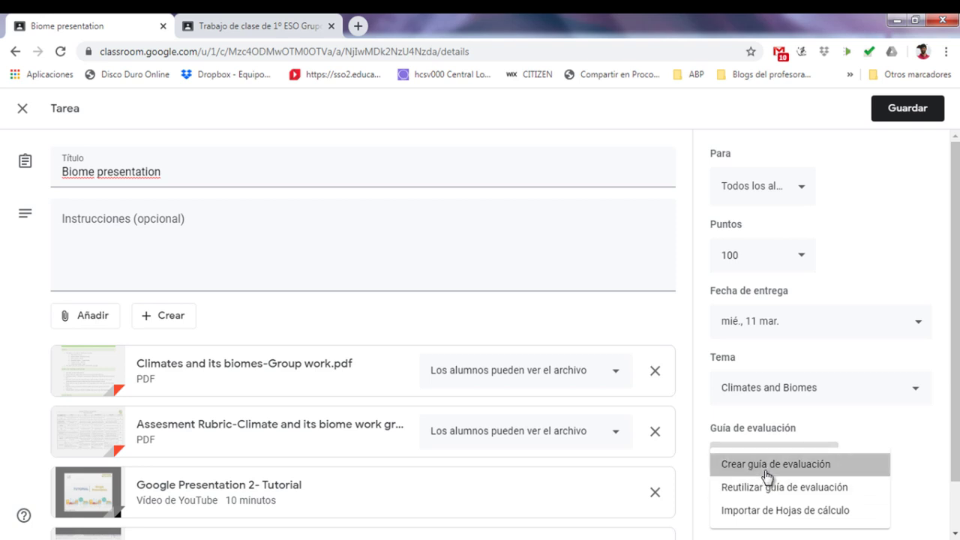
pyautogui.click(767, 472)
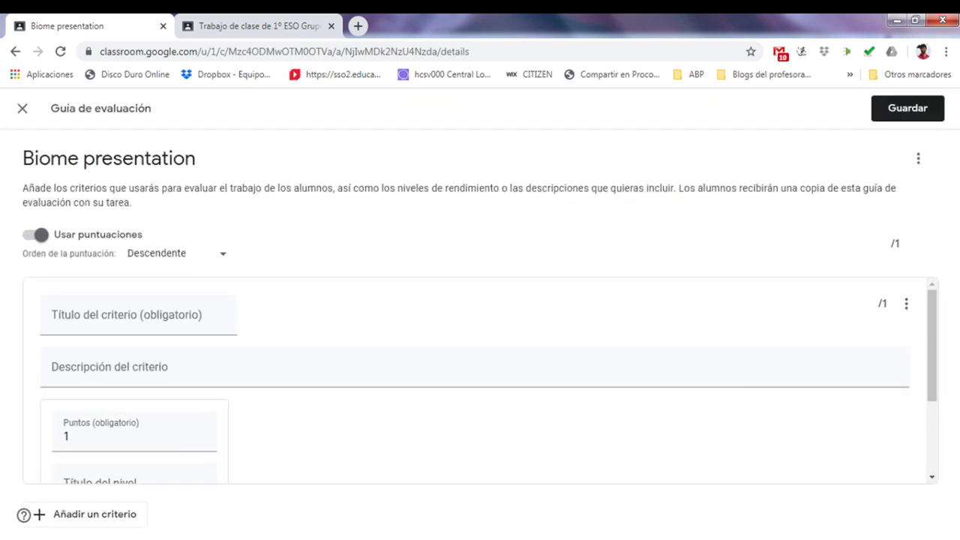
pyautogui.click(138, 312)
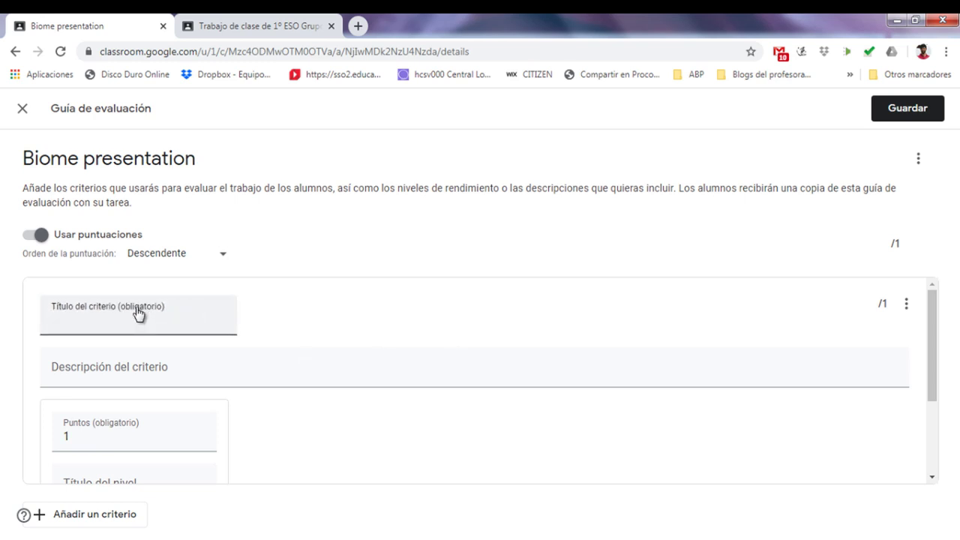
pyautogui.click(144, 367)
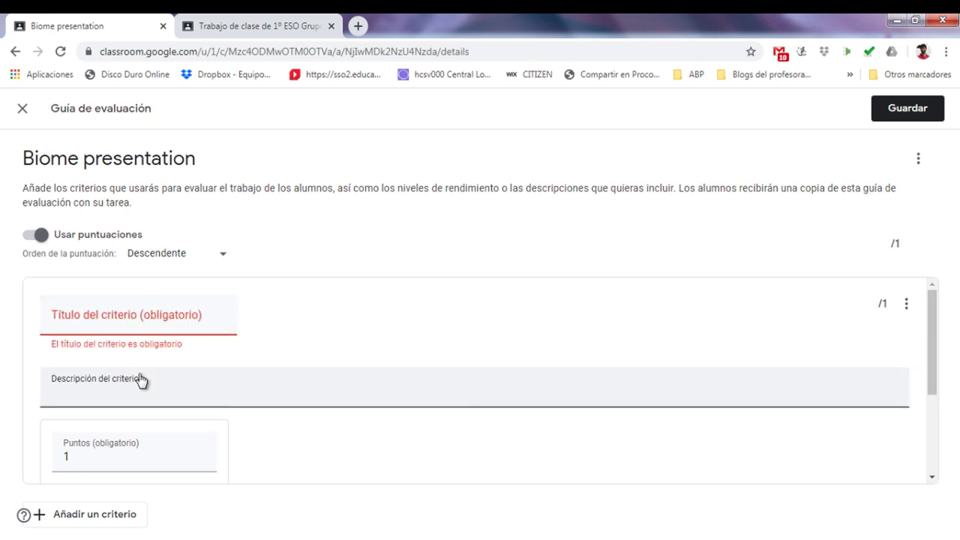
pyautogui.click(128, 451)
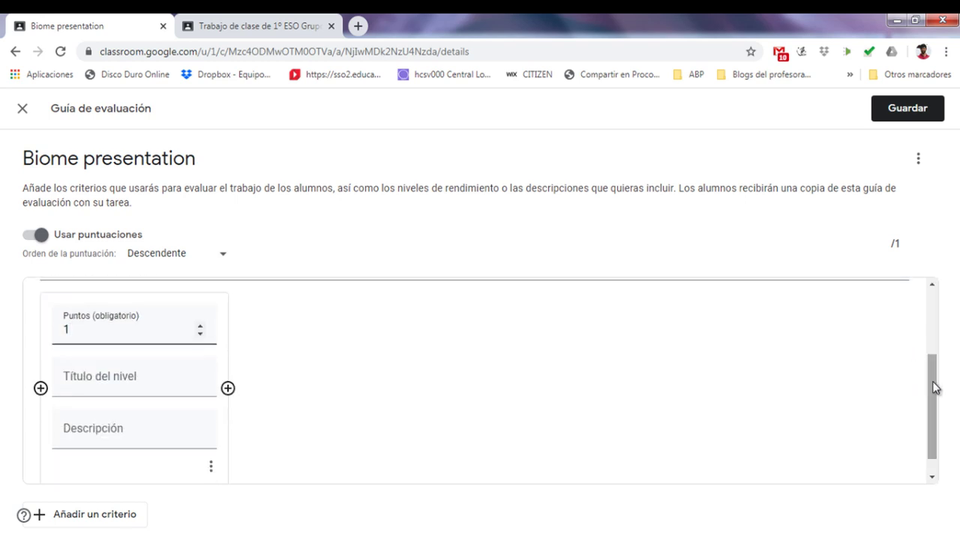
pyautogui.moveTo(935, 387)
pyautogui.mouseDown()
pyautogui.moveTo(935, 398)
pyautogui.moveTo(932, 360)
pyautogui.moveTo(933, 389)
pyautogui.mouseUp()
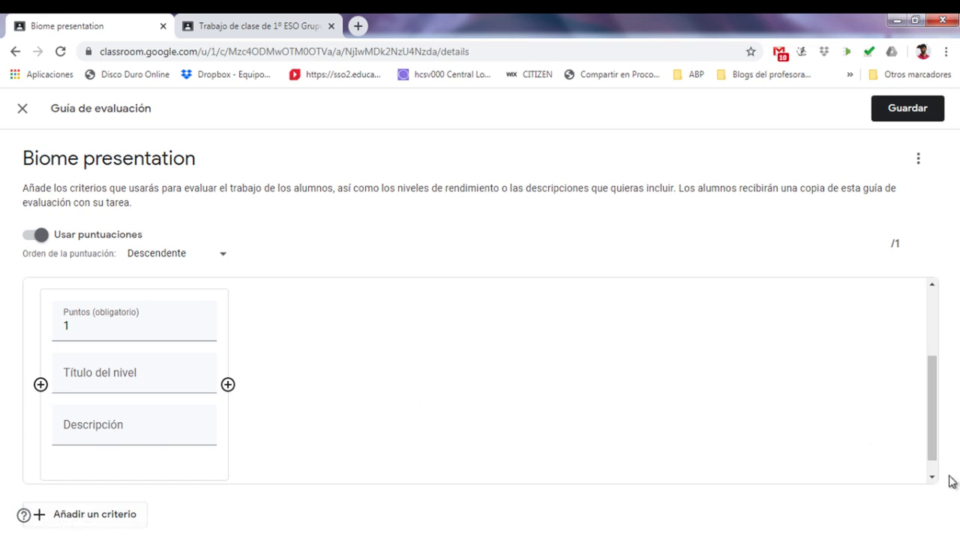
pyautogui.moveTo(933, 409); pyautogui.dragTo(931, 349)
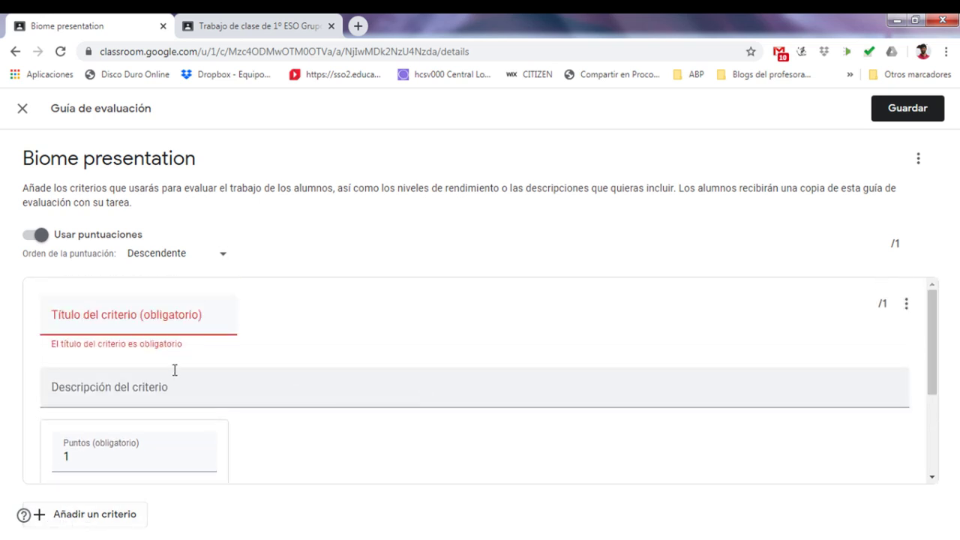
pyautogui.click(176, 316)
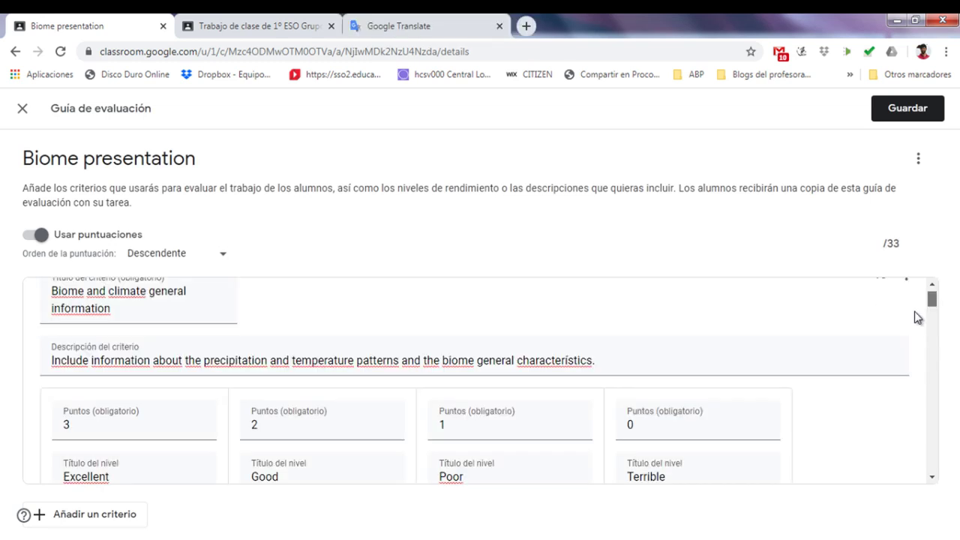
# Review the rubric's biome and climate general information and Climograph criteria, including their points, level titles and descriptions
pyautogui.scroll(1, 915, 311)
pyautogui.scroll(-2, 914, 312)
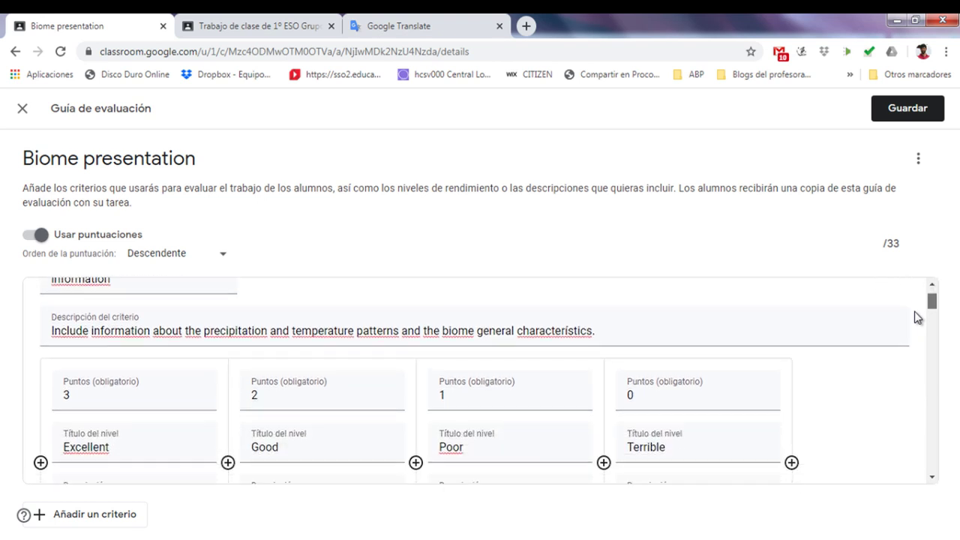
pyautogui.scroll(1, 914, 311)
pyautogui.scroll(-1, 915, 312)
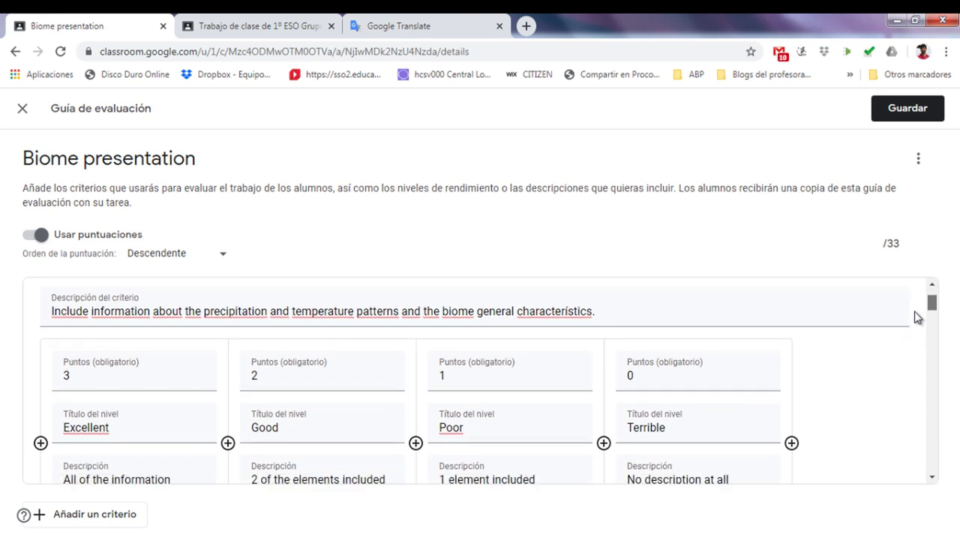
pyautogui.scroll(-5, 914, 312)
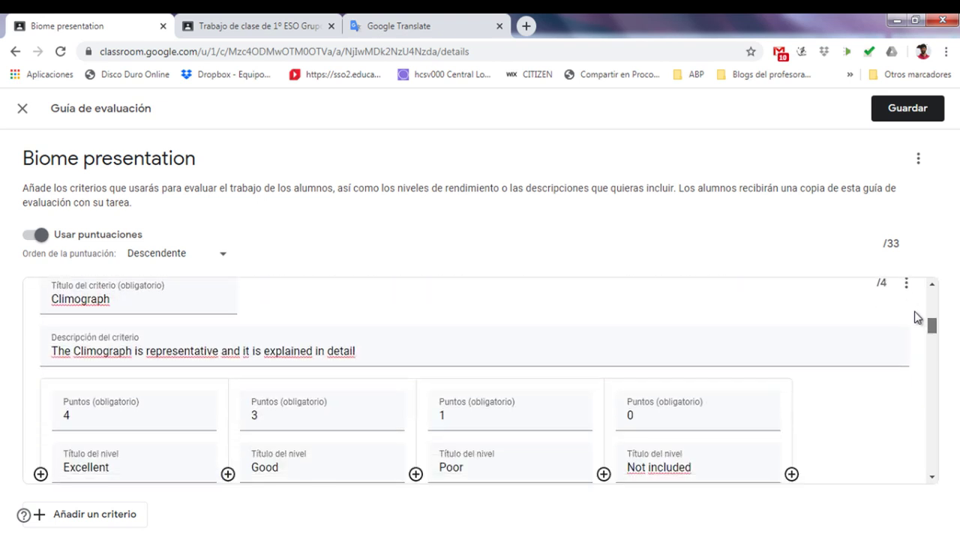
pyautogui.scroll(-2, 914, 311)
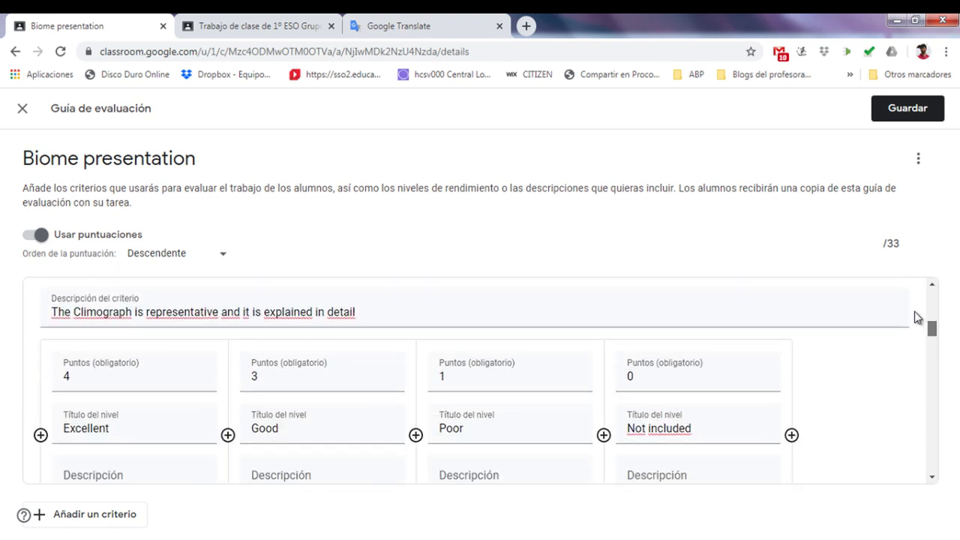
pyautogui.scroll(-1, 915, 312)
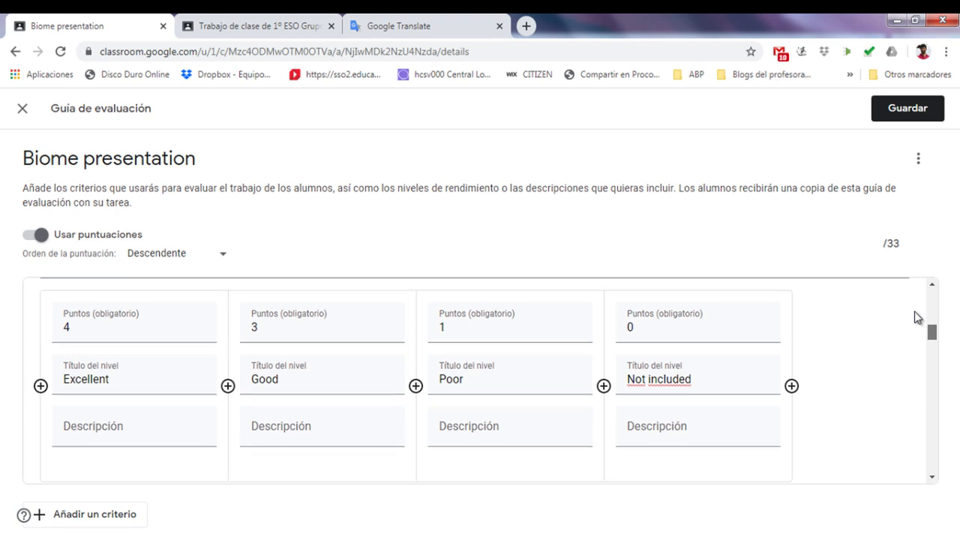
pyautogui.scroll(-5, 914, 311)
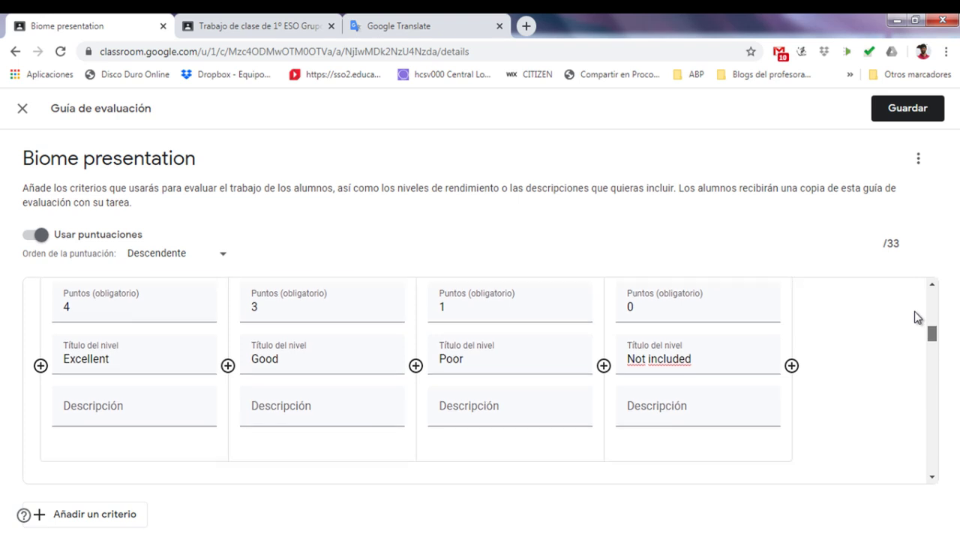
# Examine the Animals and plants information criterion, including its description and all of its scoring levels
pyautogui.scroll(-5, 915, 311)
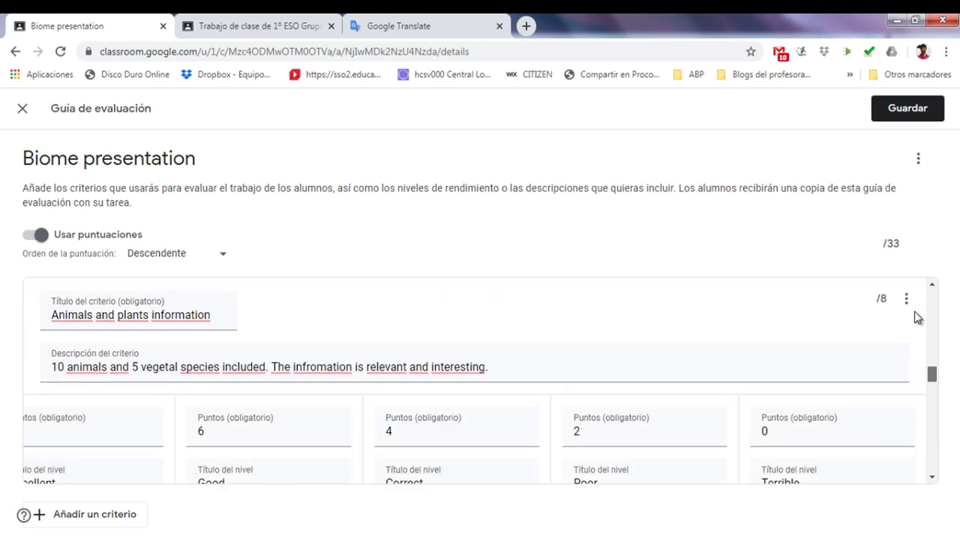
pyautogui.scroll(-1, 915, 311)
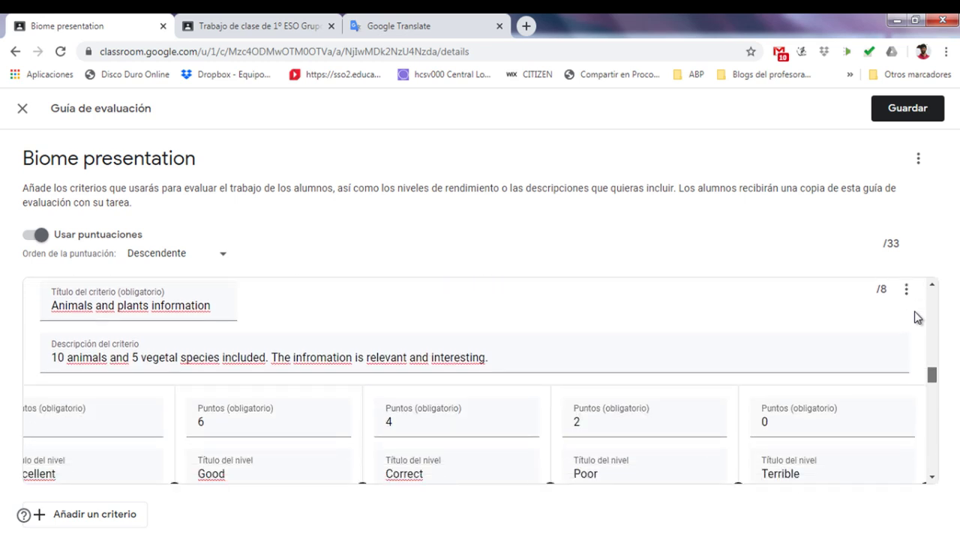
pyautogui.scroll(-3, 914, 311)
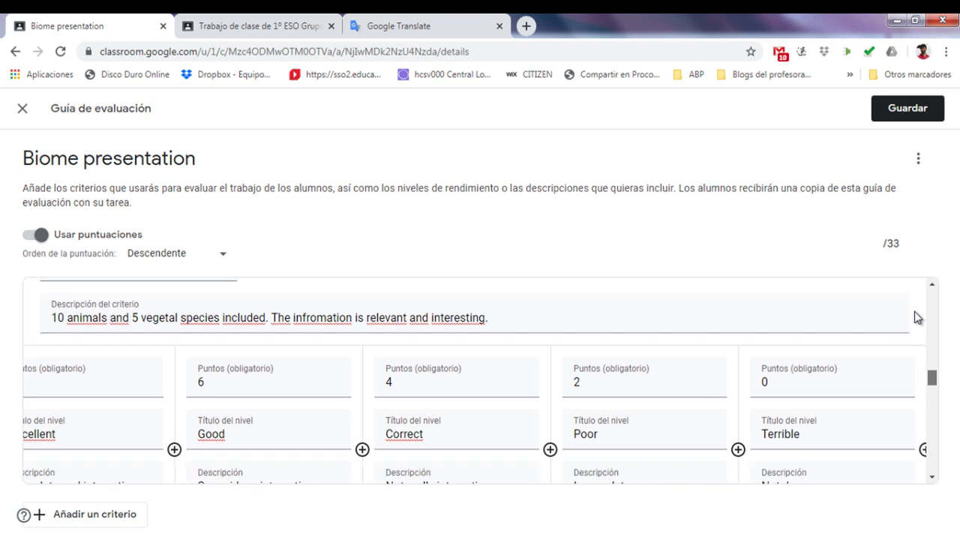
pyautogui.scroll(2, 915, 311)
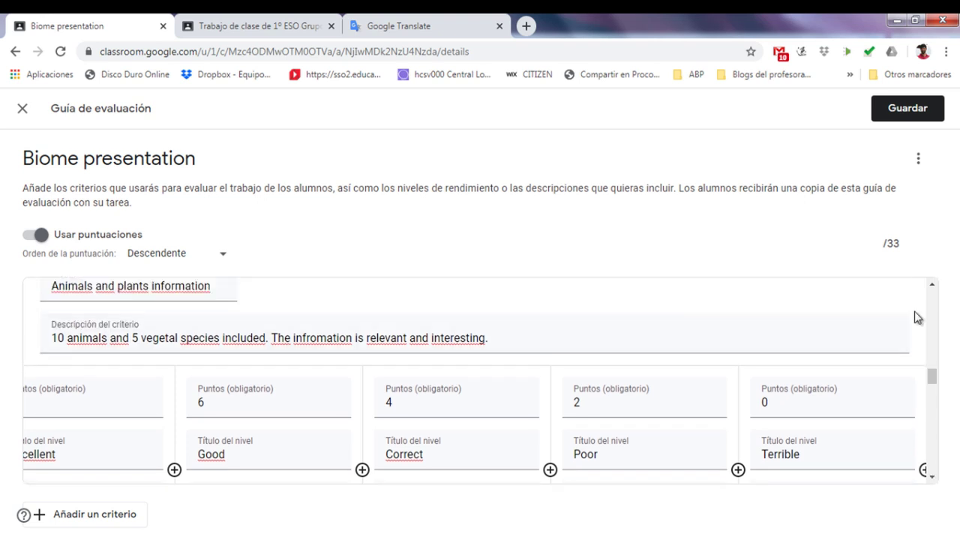
pyautogui.click(97, 402)
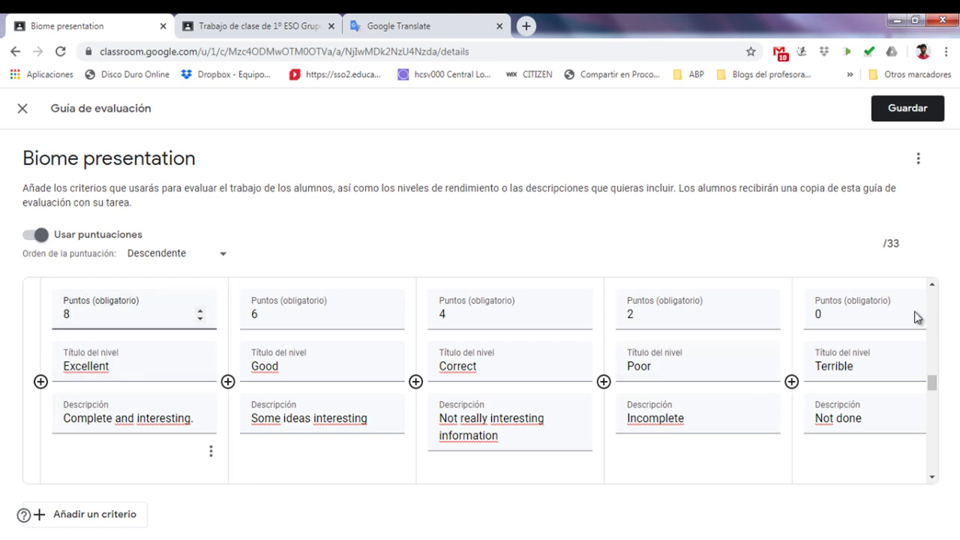
pyautogui.scroll(1, 914, 311)
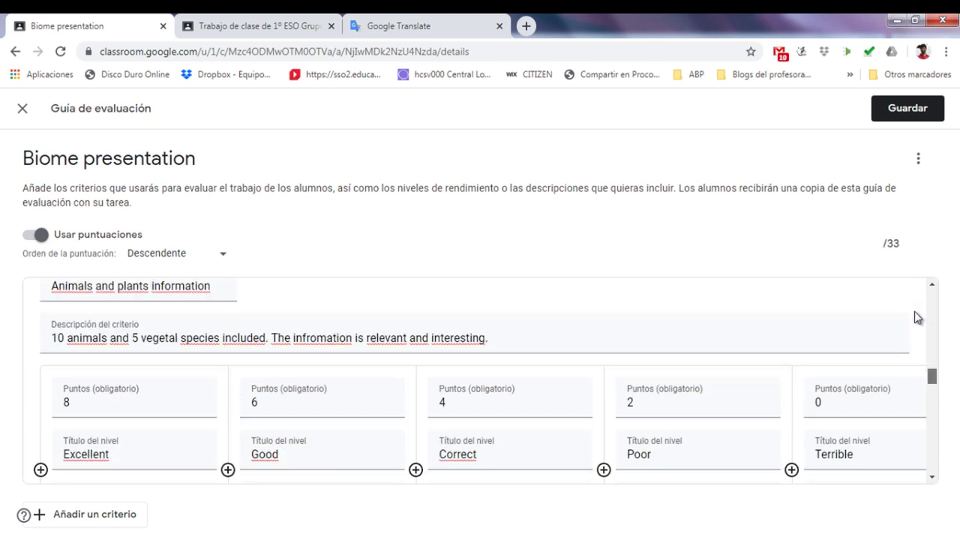
pyautogui.scroll(-1, 914, 312)
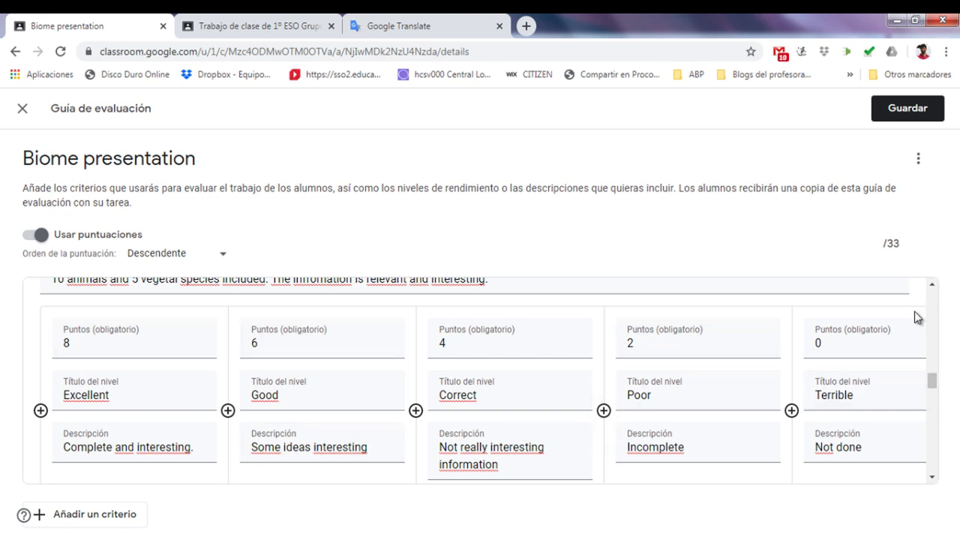
pyautogui.scroll(-1, 915, 315)
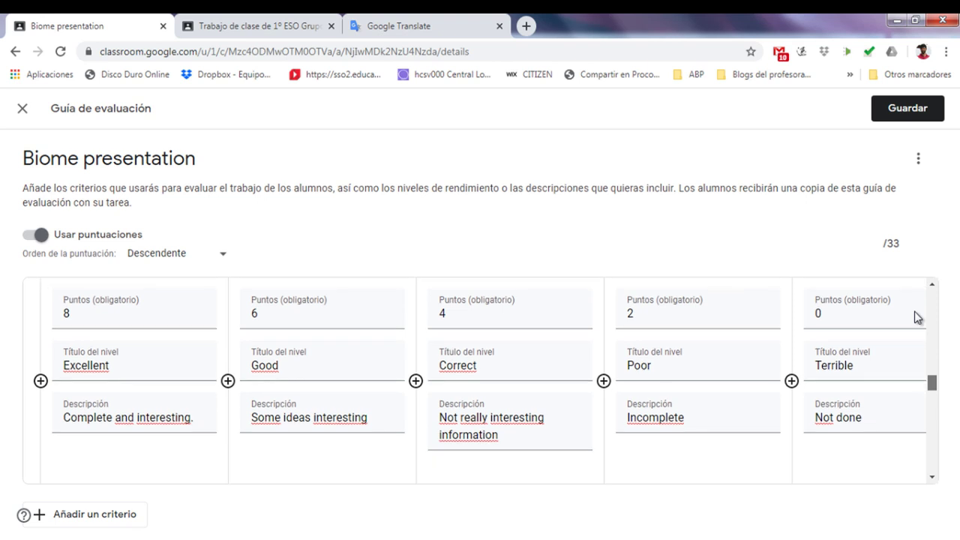
# Check the Power point apperance criterion and the remaining criteria, and save the rubric to the assignment
pyautogui.scroll(-5, 914, 311)
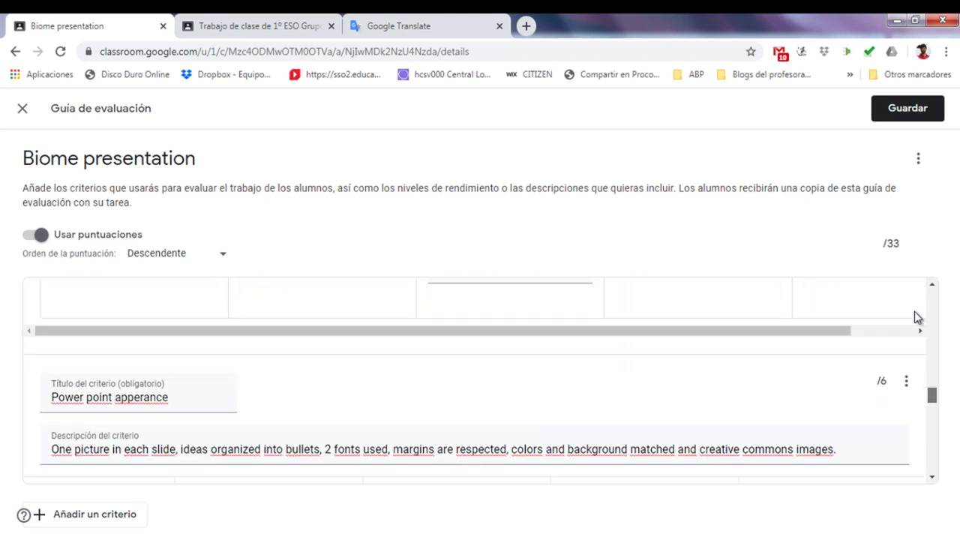
pyautogui.scroll(-9, 915, 311)
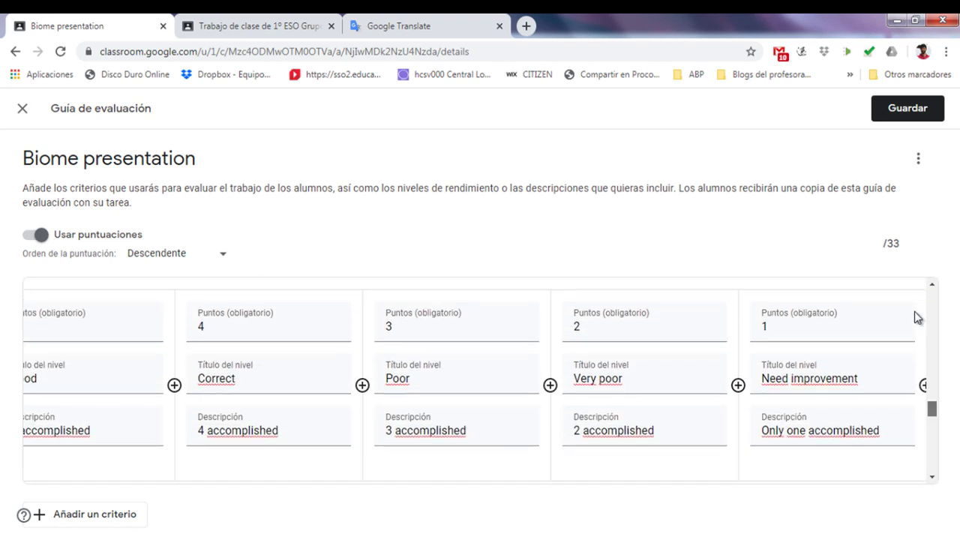
pyautogui.scroll(-10, 915, 312)
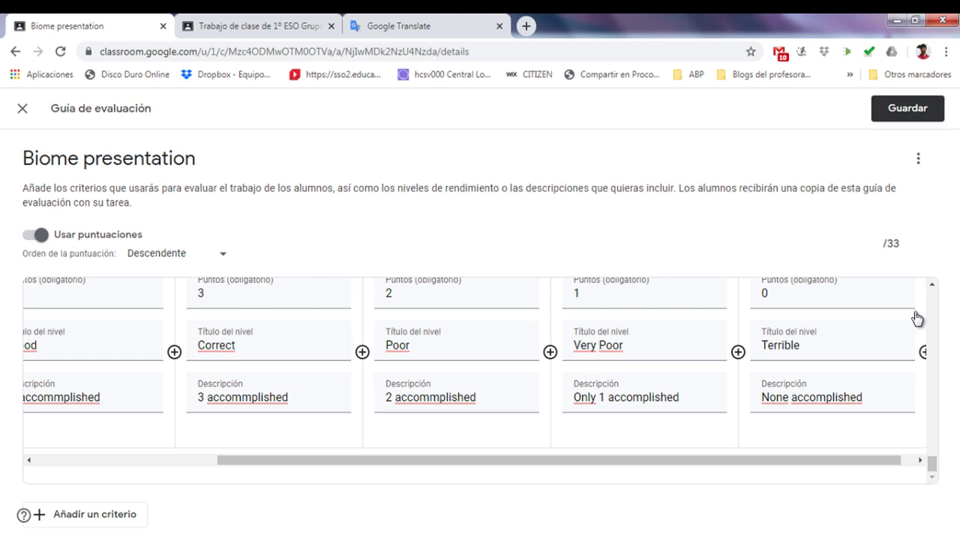
pyautogui.press('Return')
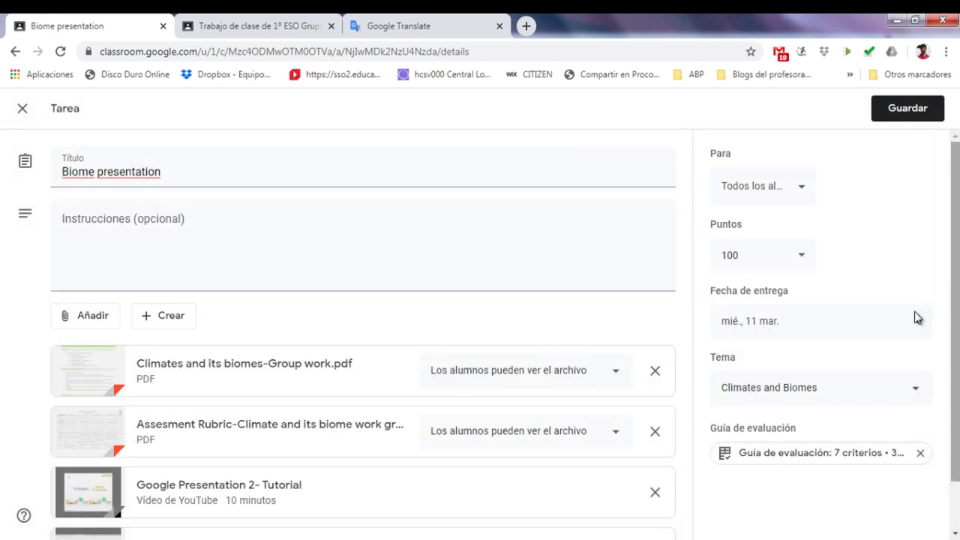
# Open the rubric attached to the assignment and review its criteria and scoring levels
pyautogui.press('Return')
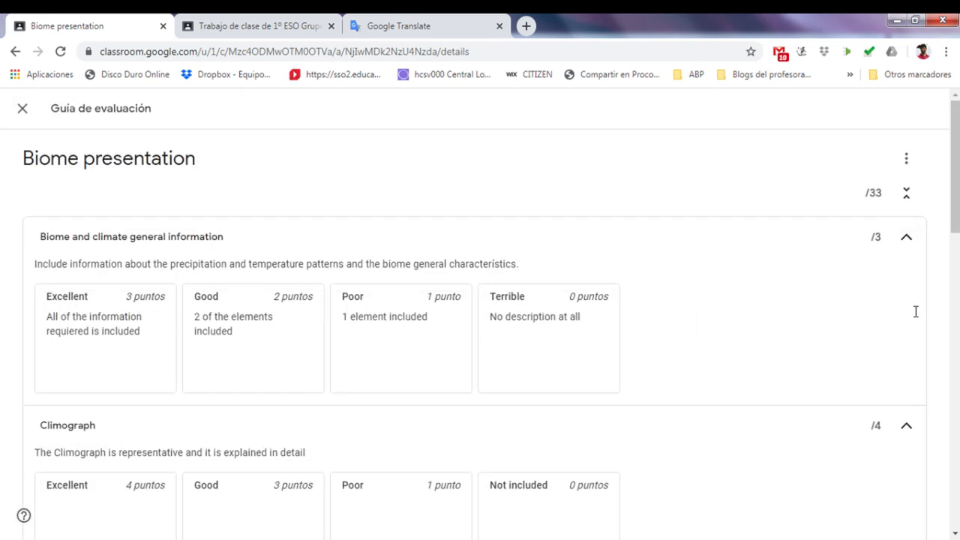
pyautogui.scroll(-2, 914, 313)
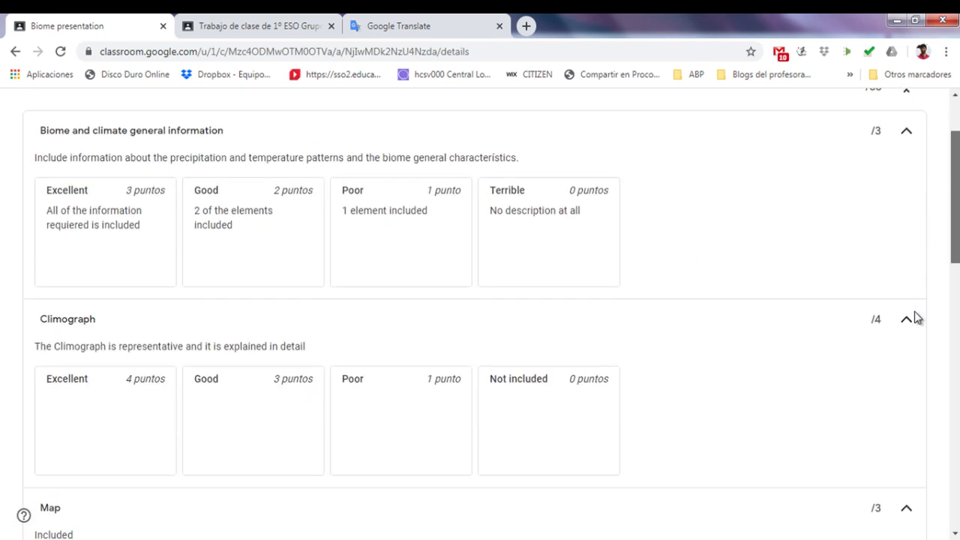
pyautogui.scroll(-11, 915, 315)
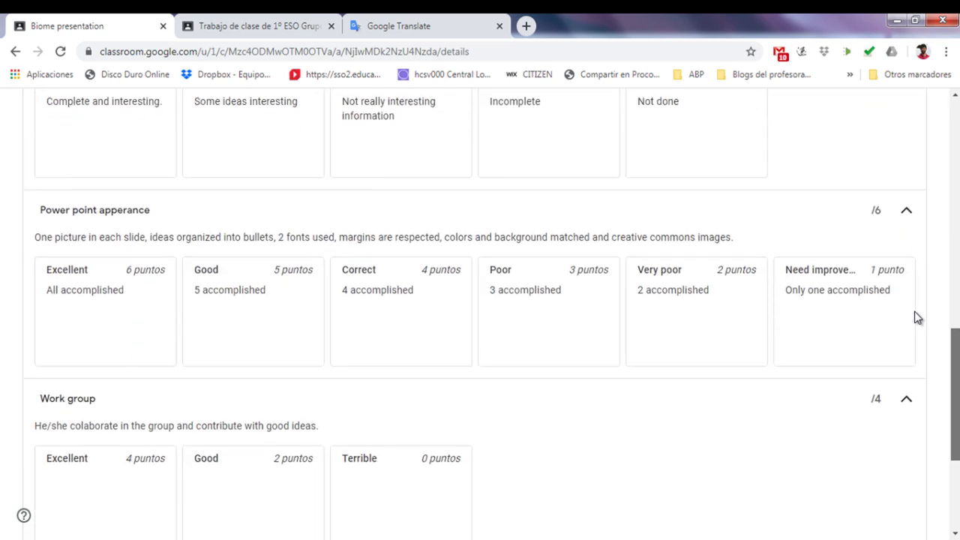
pyautogui.scroll(11, 915, 318)
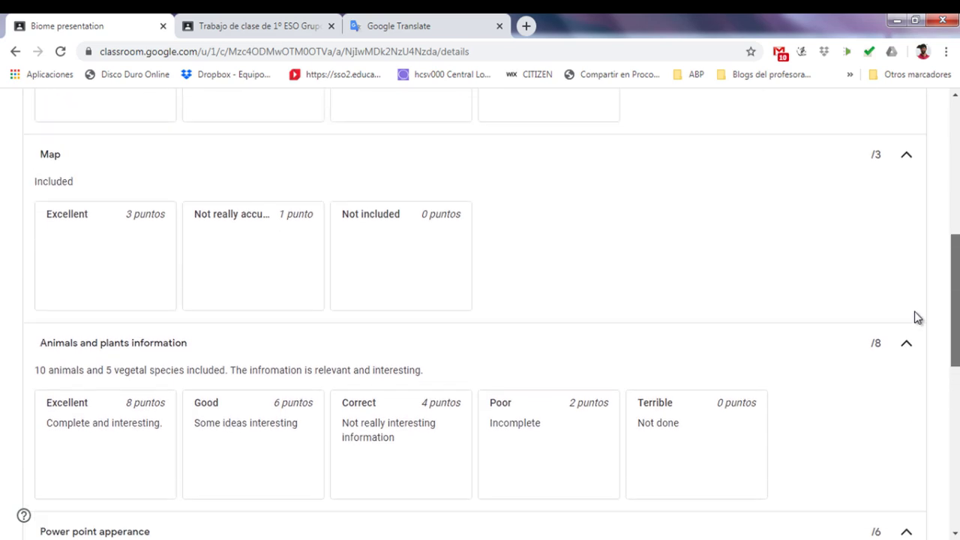
# Check the rubric's available options, close the rubric and save the Biome presentation assignment
pyautogui.scroll(3, 917, 317)
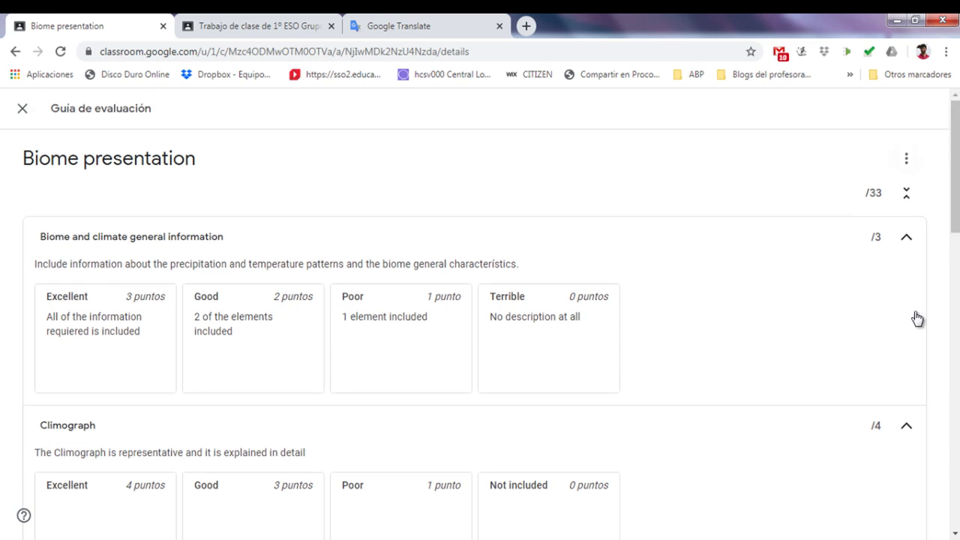
pyautogui.press('Return')
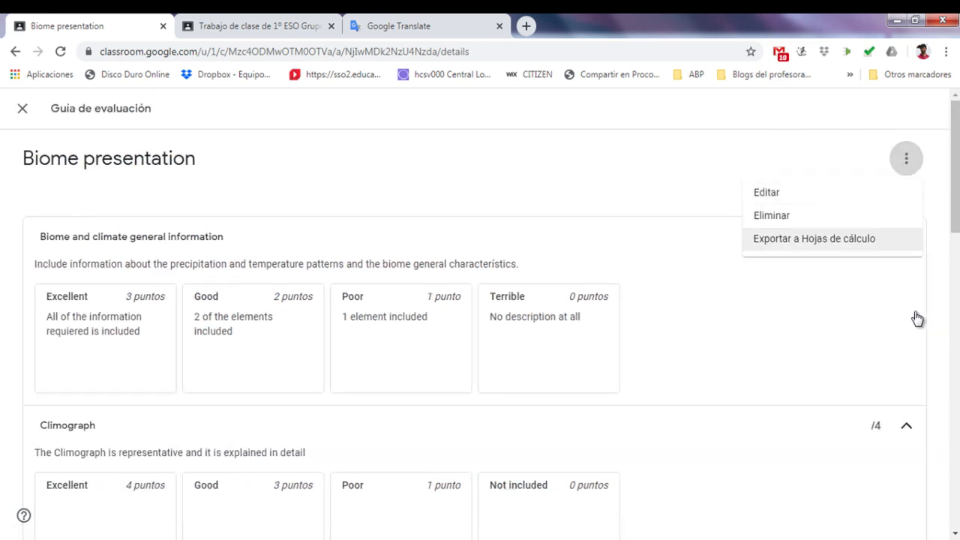
pyautogui.click(916, 319)
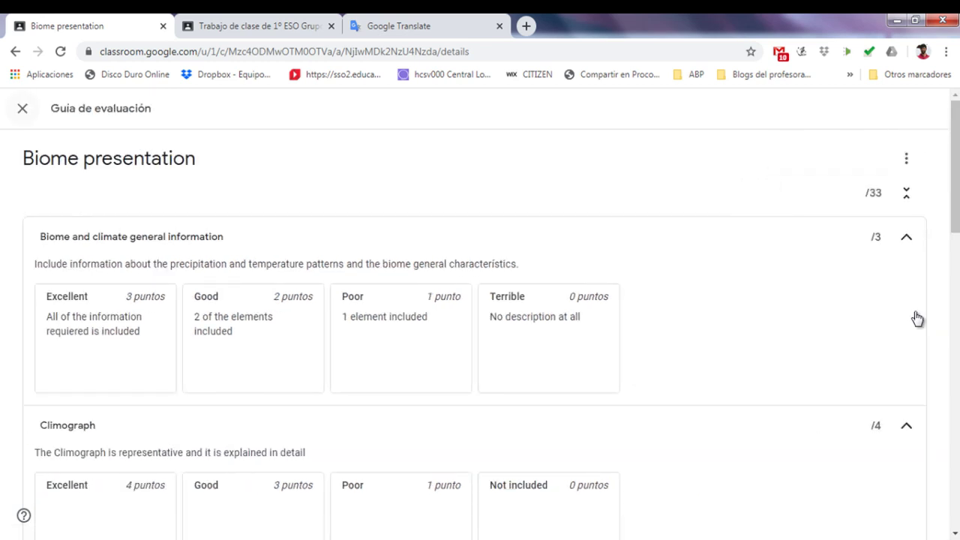
pyautogui.press('Escape')
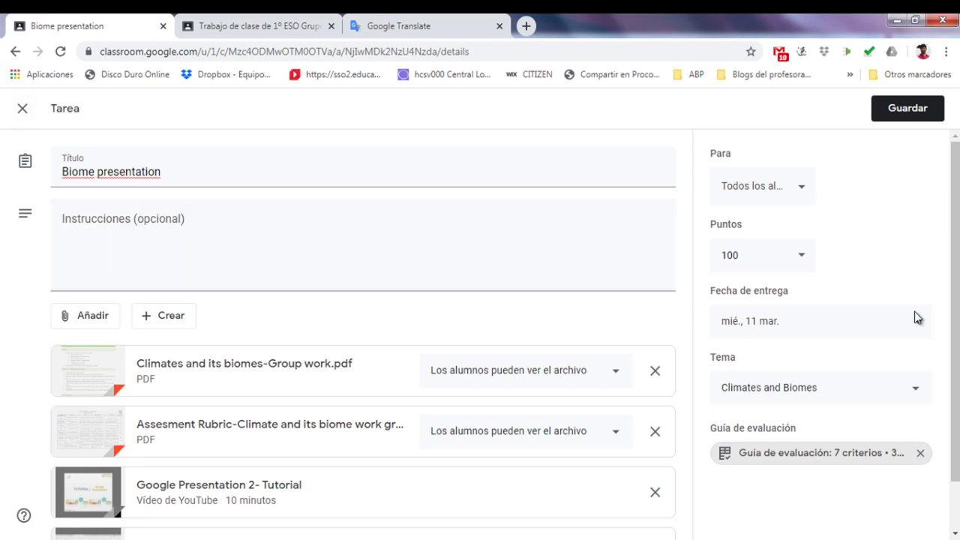
pyautogui.press('Return')
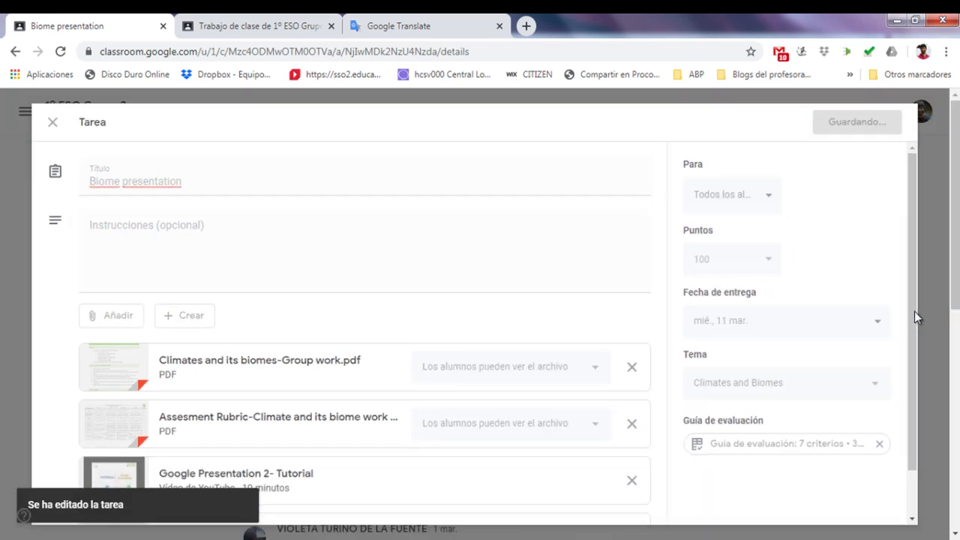
# Go to the assignment's student work, filter it to turned-in submissions and open the submitting student's work for grading
pyautogui.press('Tab')
pyautogui.press('Tab')
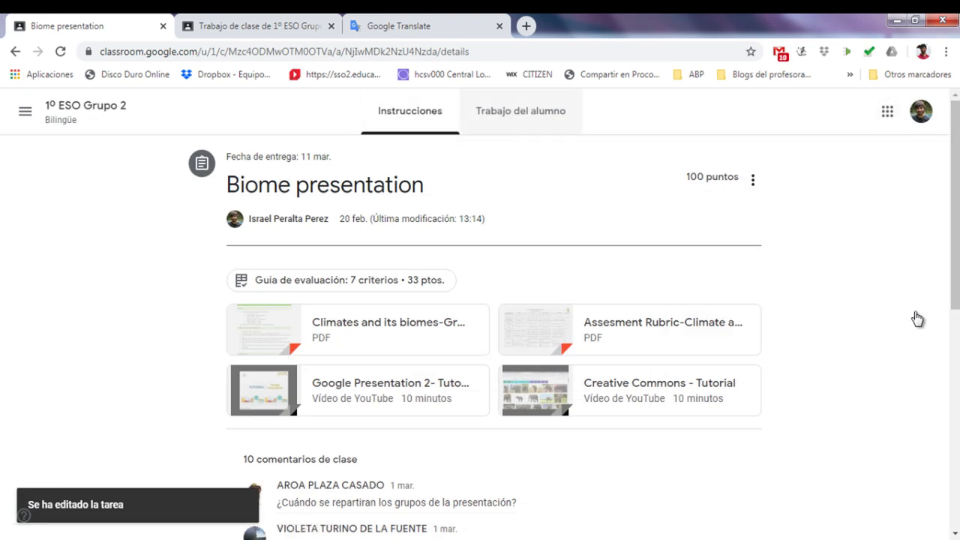
pyautogui.press('Return')
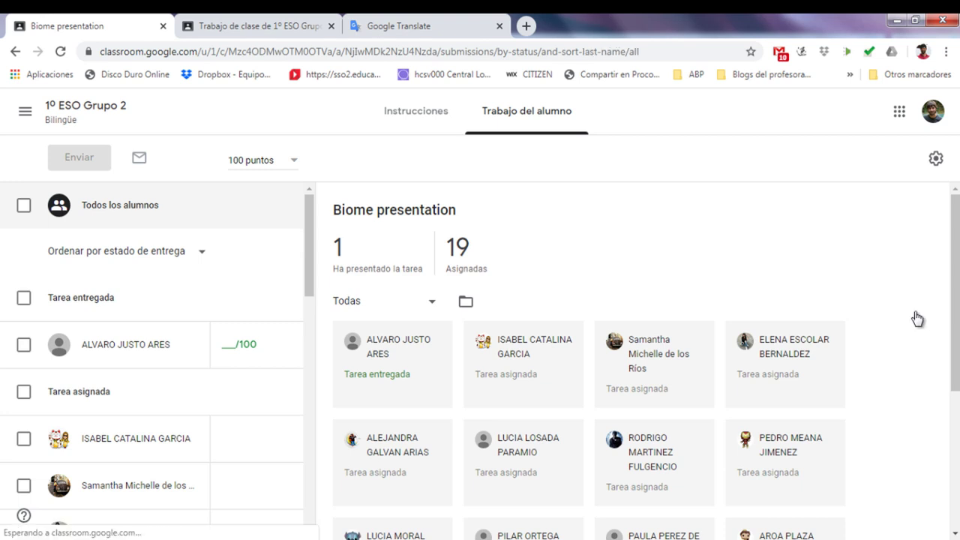
pyautogui.press('Return')
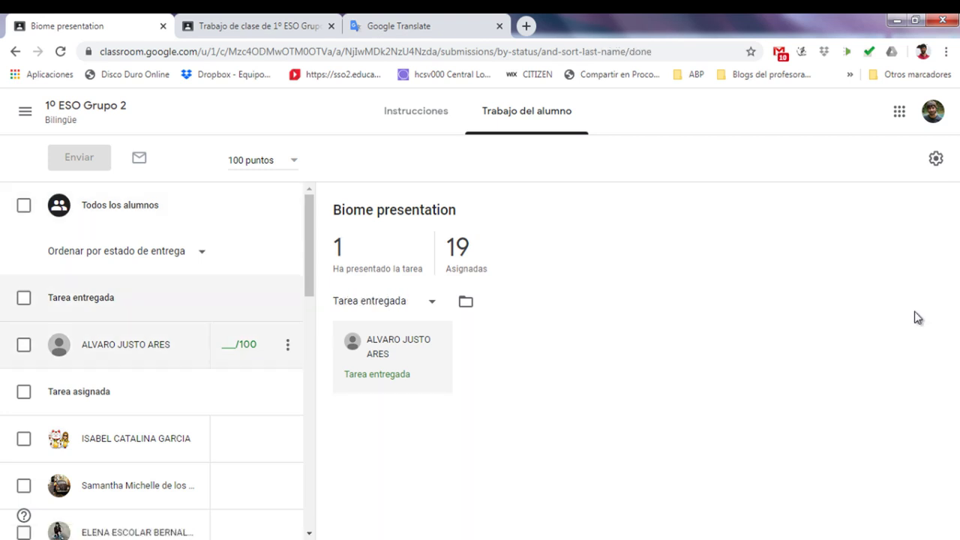
pyautogui.press('Return')
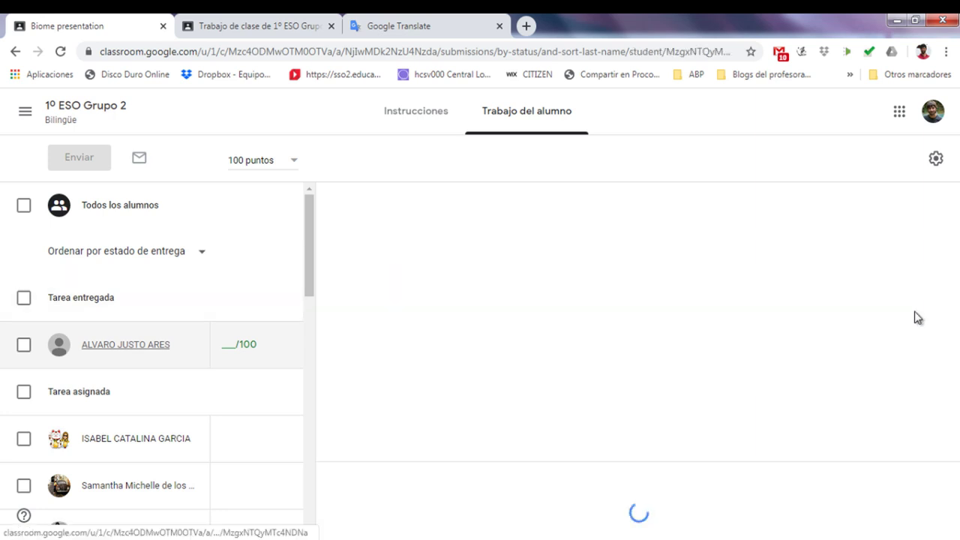
# Look through the rubric criteria on the student's submission, including the level descriptions of Biome and climate general information
pyautogui.scroll(-3, 916, 317)
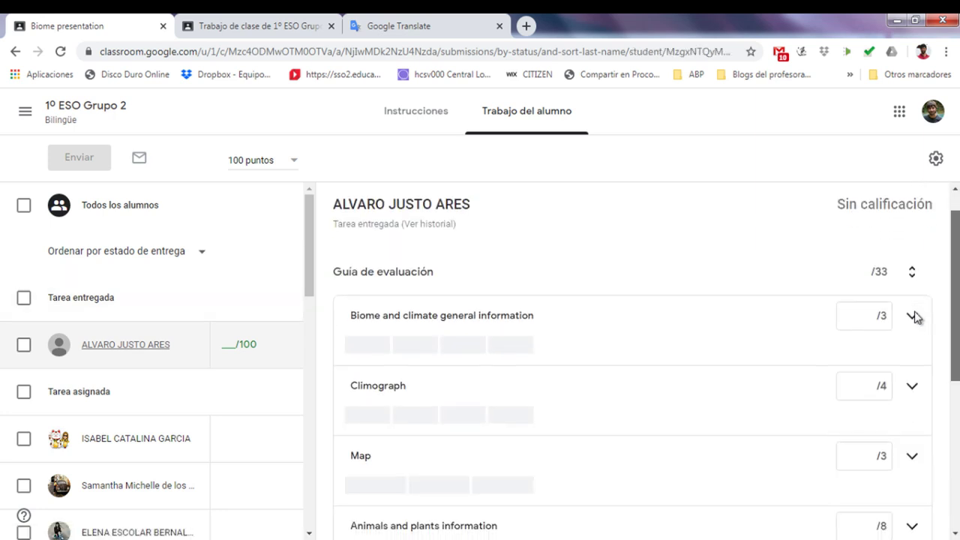
pyautogui.scroll(-2, 917, 318)
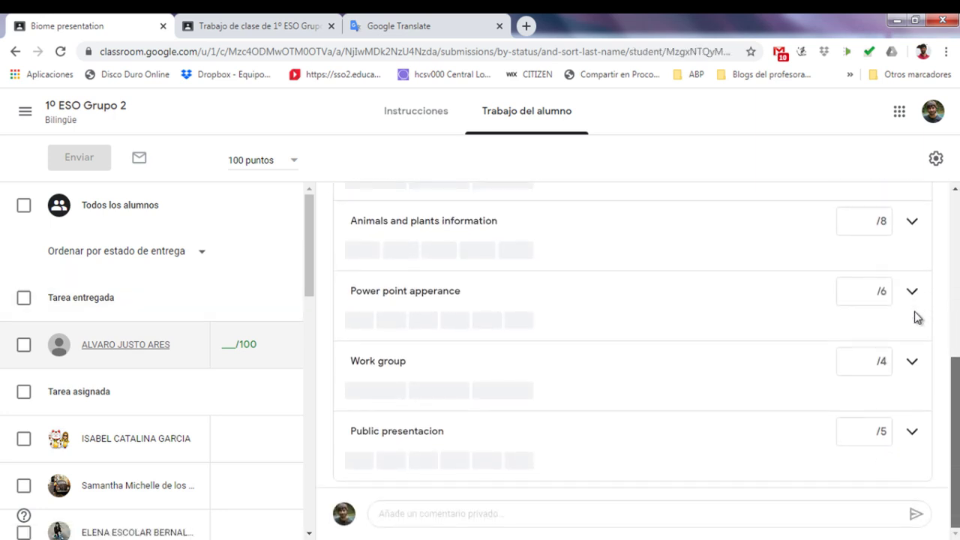
pyautogui.scroll(3, 917, 317)
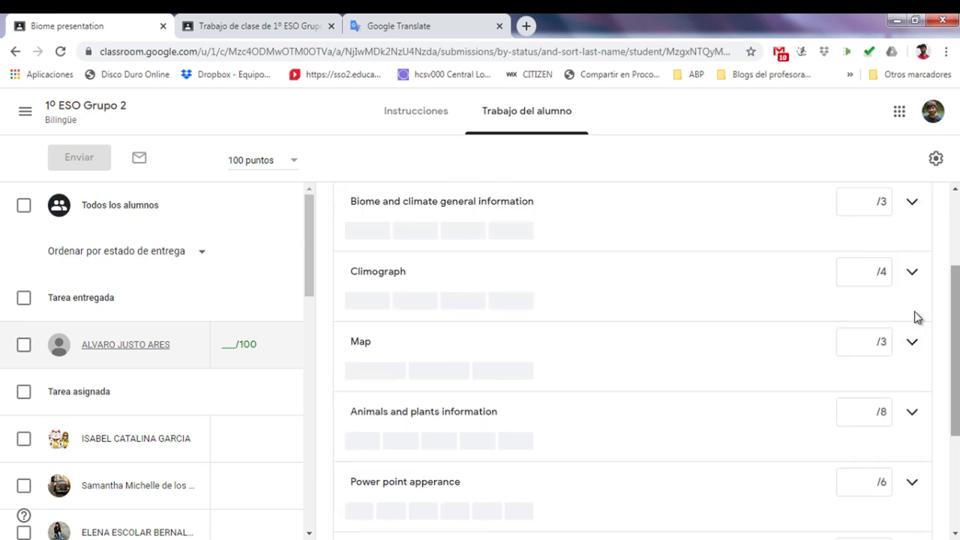
pyautogui.scroll(1, 917, 317)
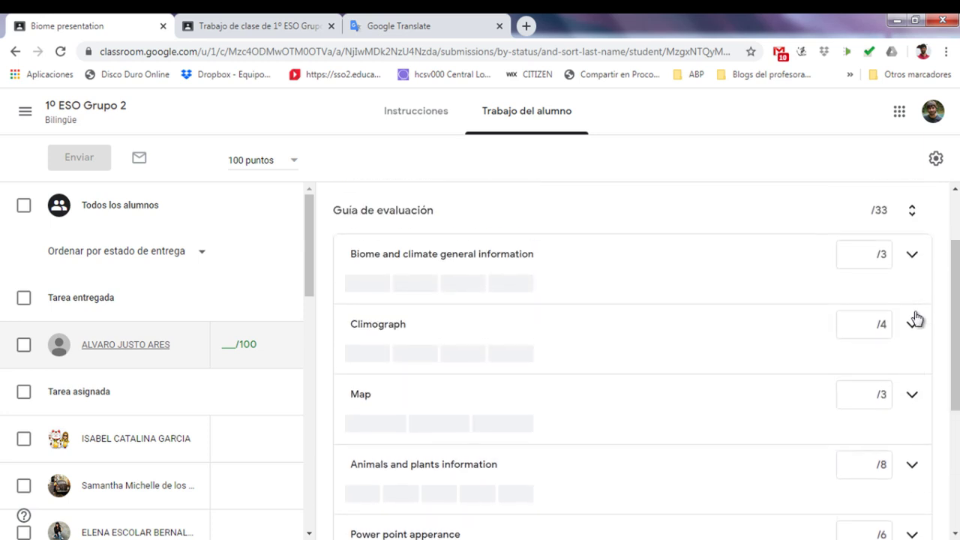
pyautogui.click(912, 255)
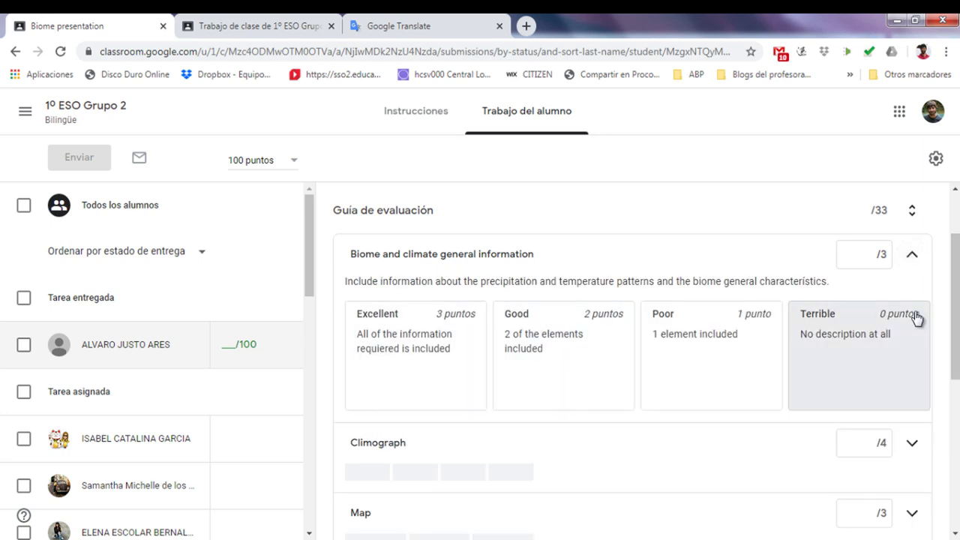
pyautogui.press('Return')
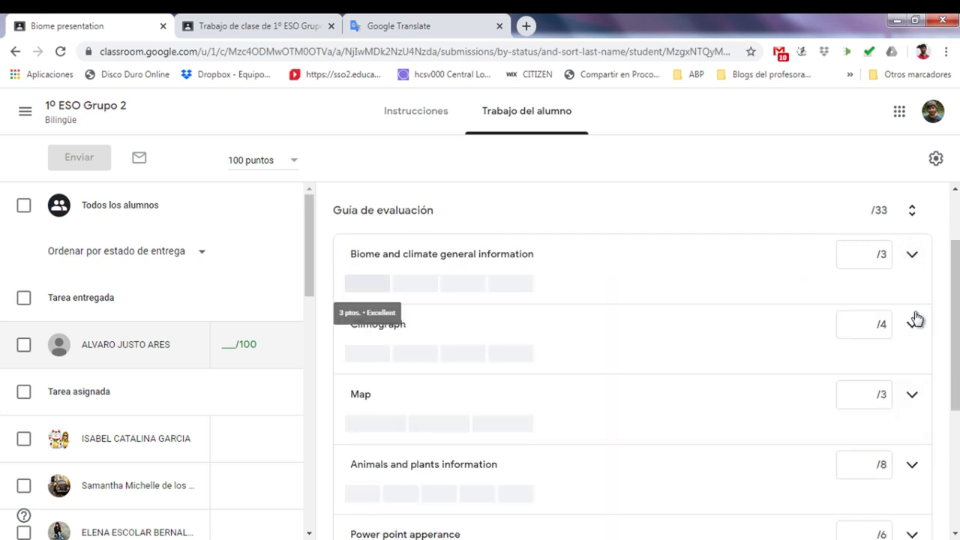
# Score the student's Biome and climate general information at 3 points, Climograph at 3 and Map at 3
pyautogui.click(367, 283)
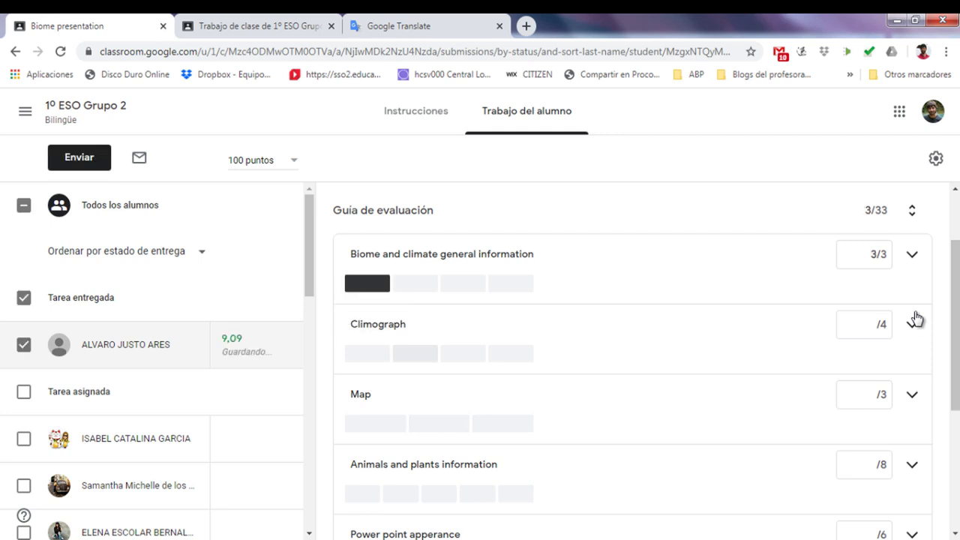
pyautogui.click(415, 354)
pyautogui.click(375, 424)
# Score the student's Animals and plants information at 6 points and Power point apperance at 4 points
pyautogui.scroll(-2, 375, 424)
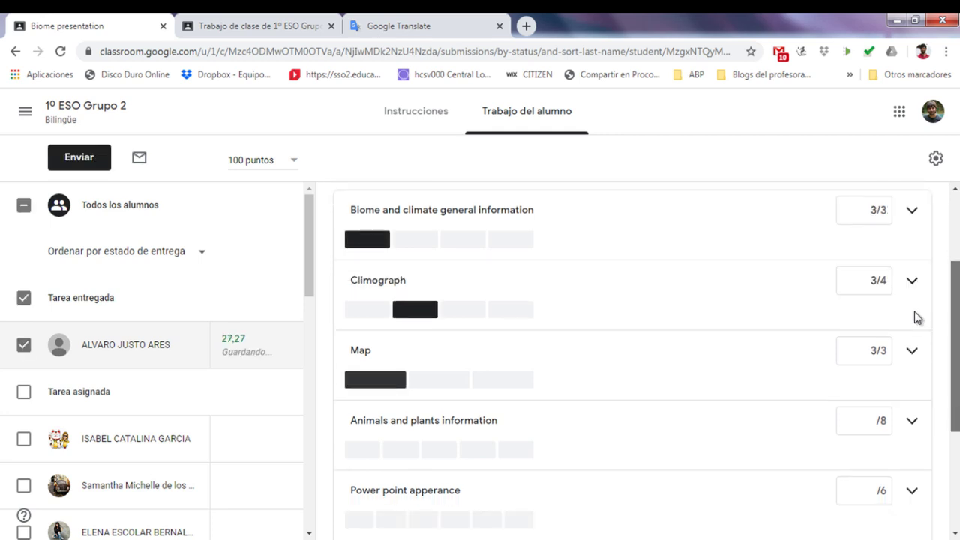
pyautogui.press('Tab')
pyautogui.press('Right')
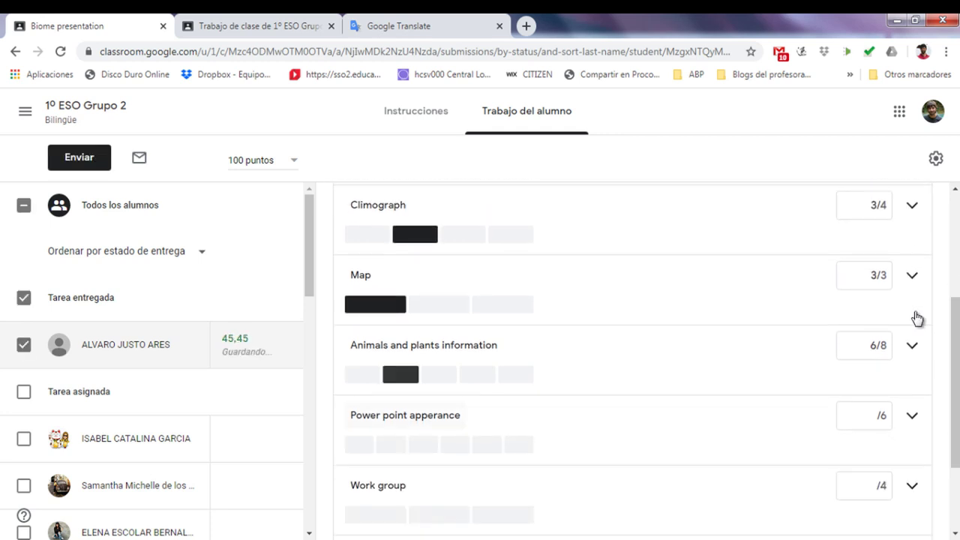
pyautogui.scroll(-1, 915, 318)
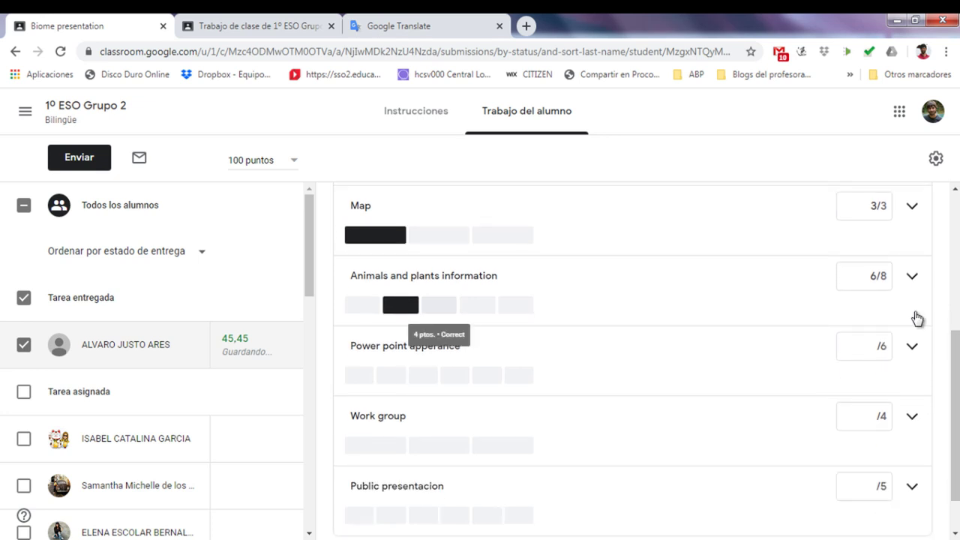
pyautogui.click(423, 375)
# Give the student 4 points for Work group and 5 points for Public presentacion in the rubric
pyautogui.press('Tab')
pyautogui.press('space')
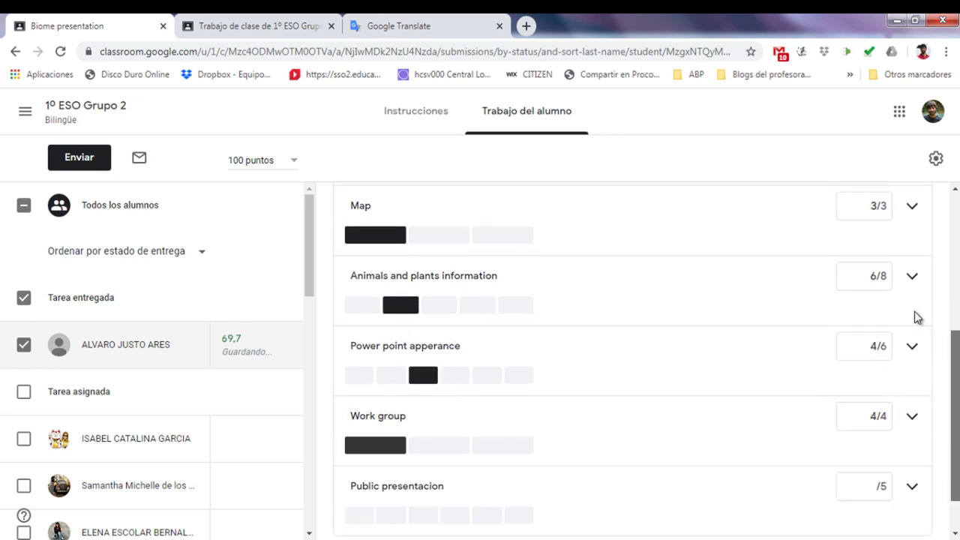
pyautogui.press('Tab')
pyautogui.press('space')
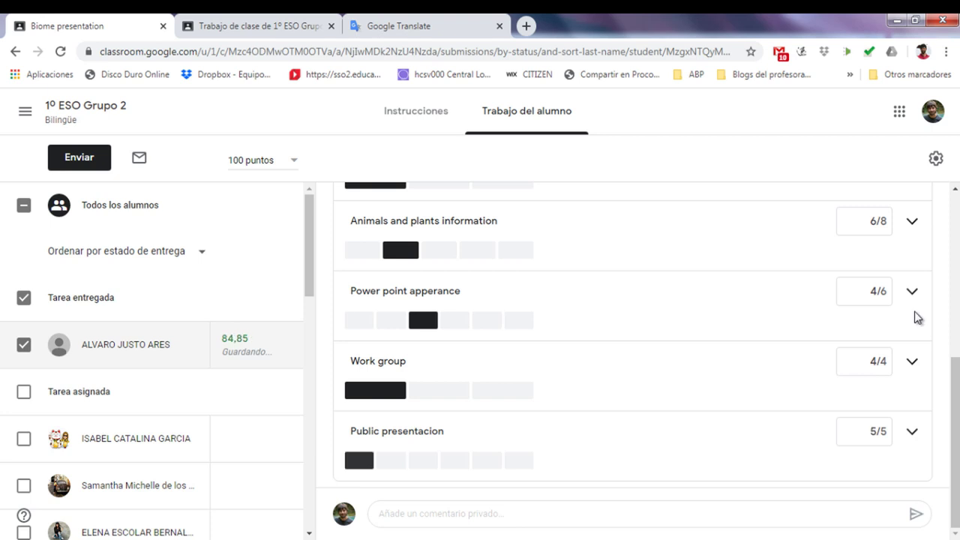